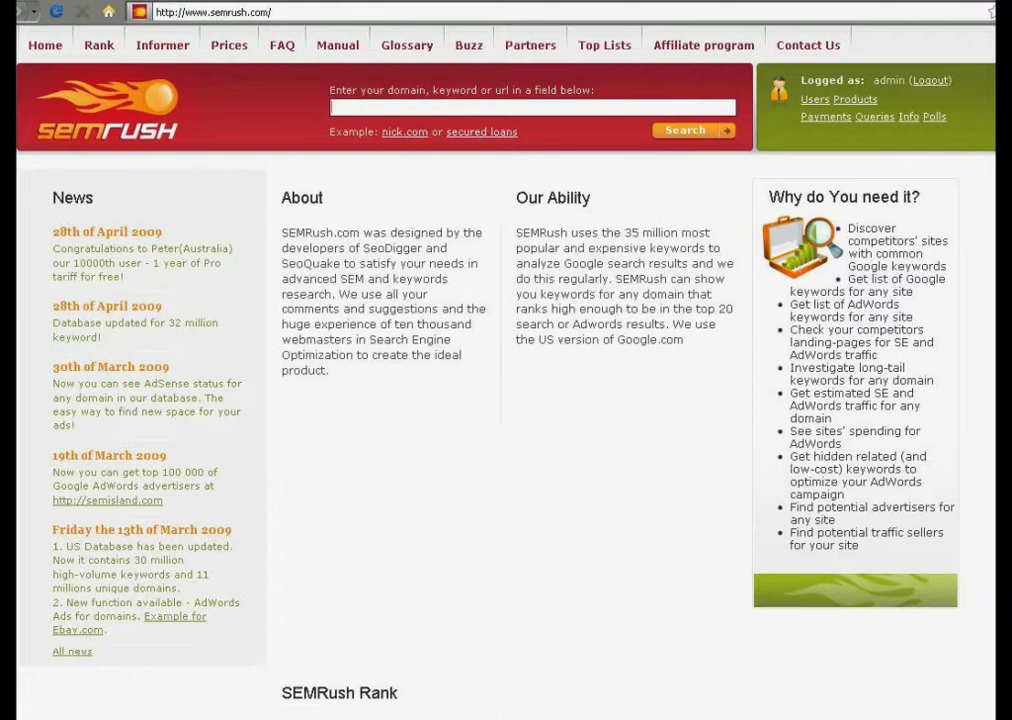
- Search 'nba' and pick the 'nba.com (by organic)' suggestion to load its organic keywords report
text(n)
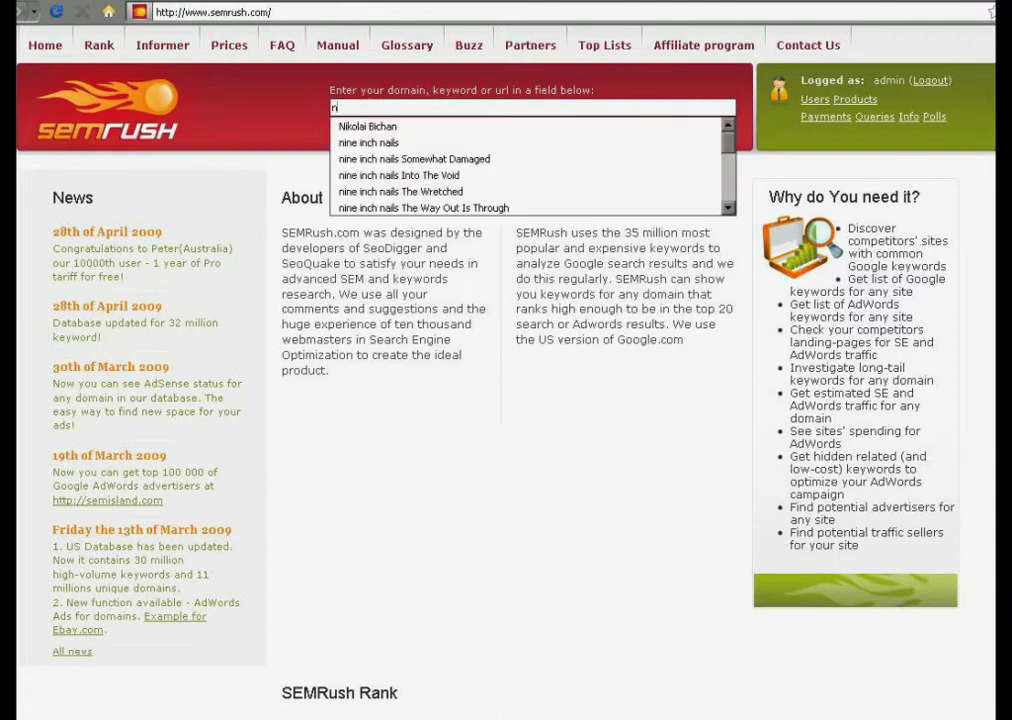
text(ba)
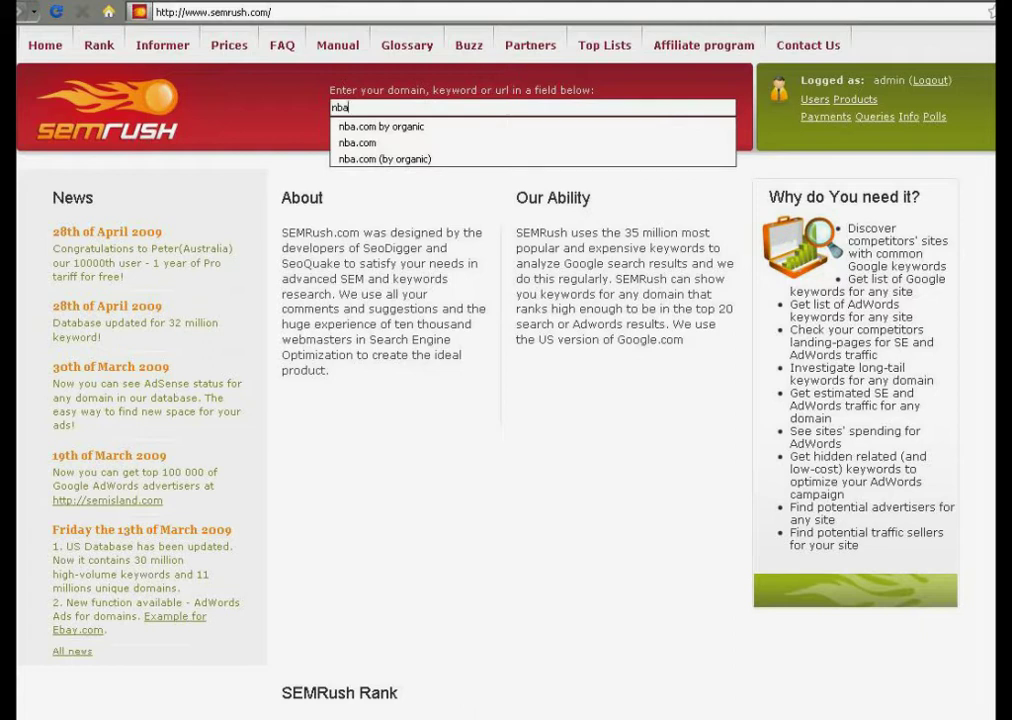
key(Down)
key(Down)
key(Down)
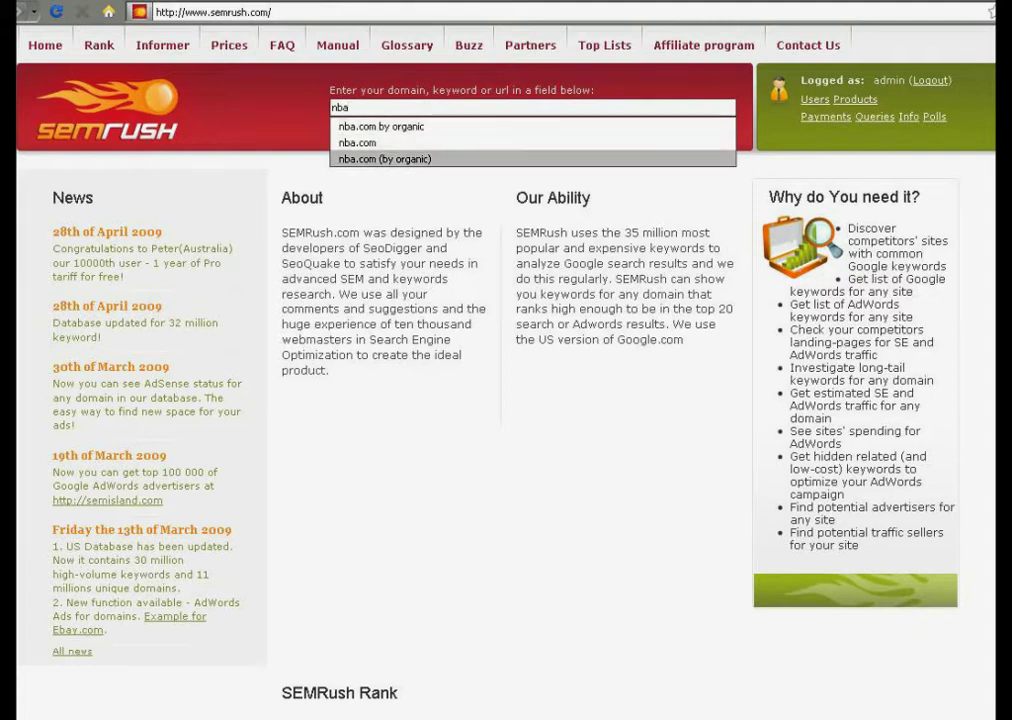
key(Return)
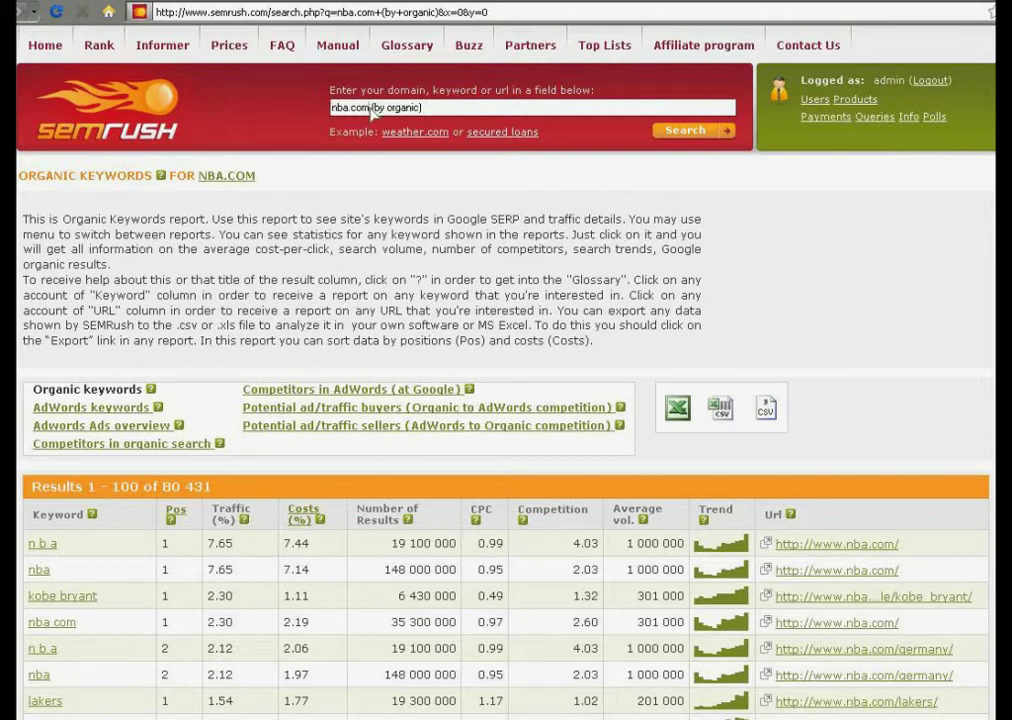
- Remove '(by organic)' from the query and search plain nba.com to show its domain overview
drag(374, 110, 428, 108)
key(BackSpace)
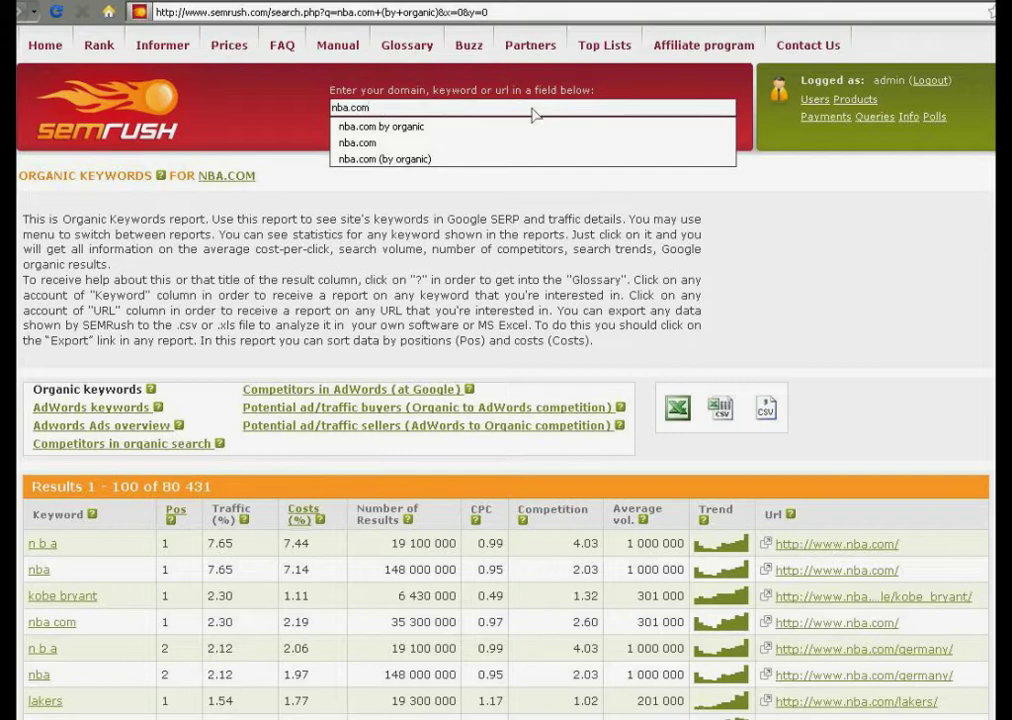
key(Return)
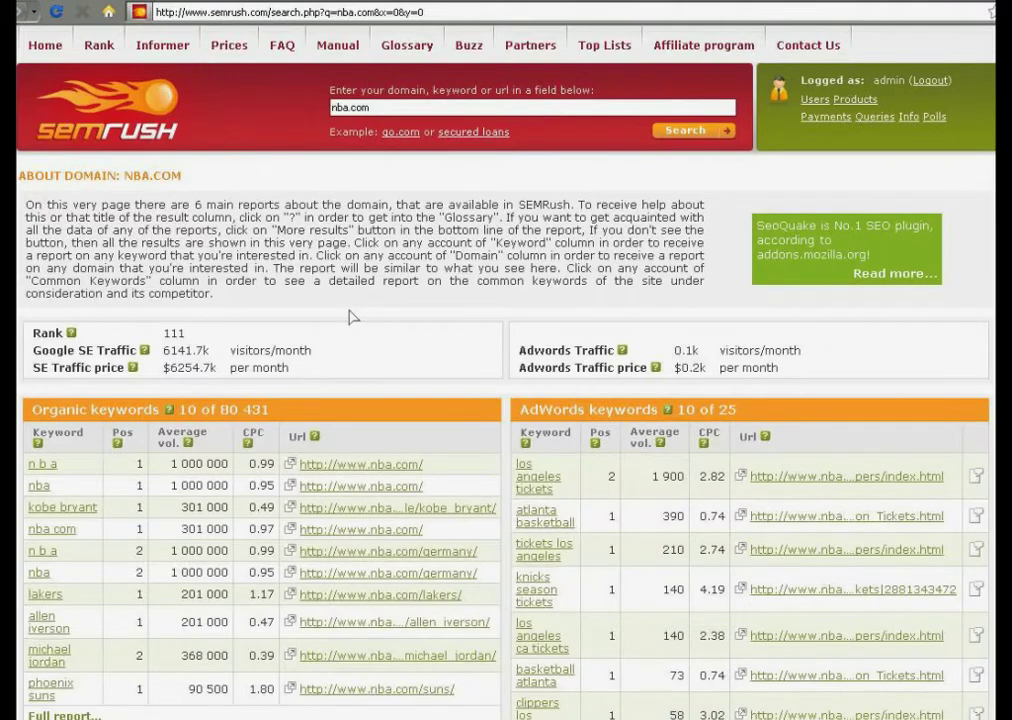
scroll(350, 316, down, 3)
mouse_move(188, 297)
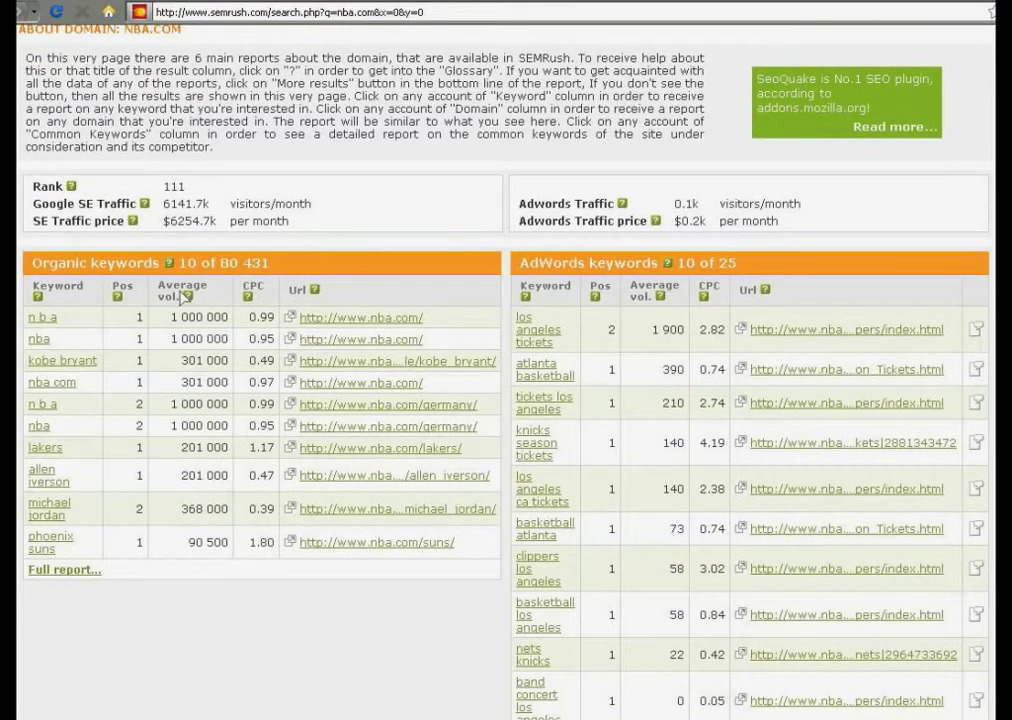
- Open the full Organic keywords report and review the 80 431-keyword table and its column help
click(81, 575)
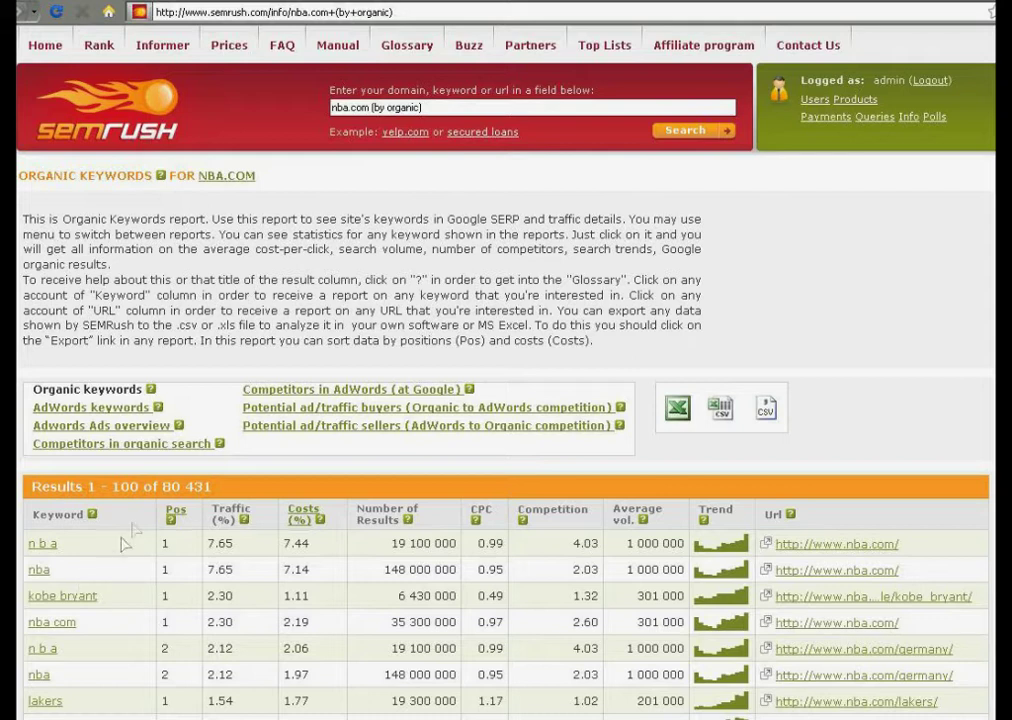
double_click(176, 489)
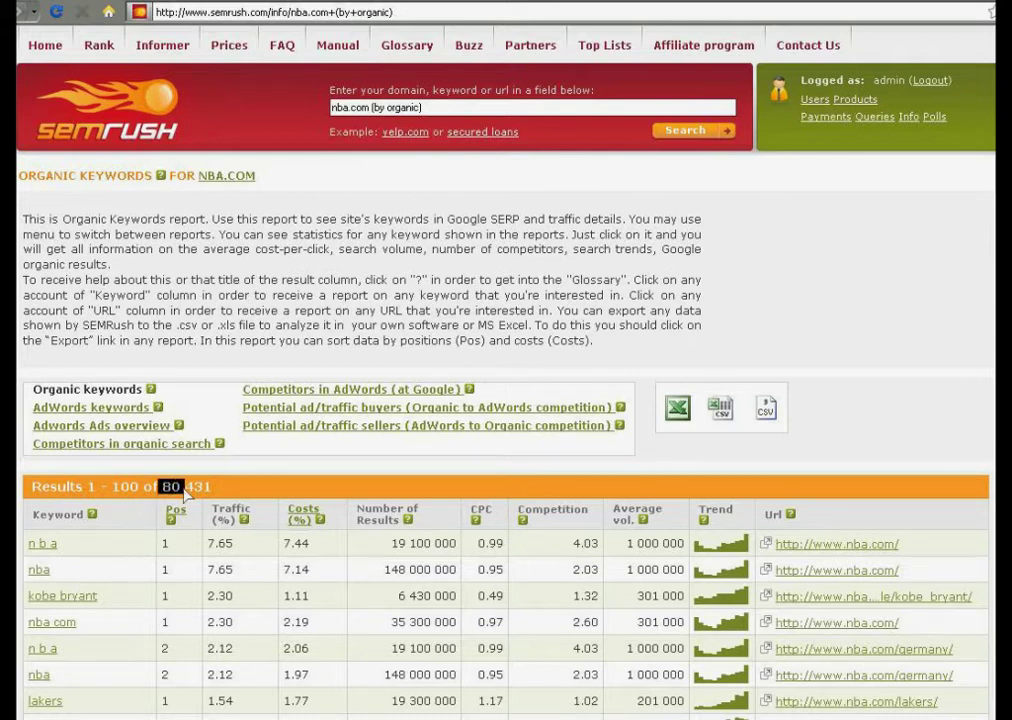
click(193, 490)
mouse_move(97, 515)
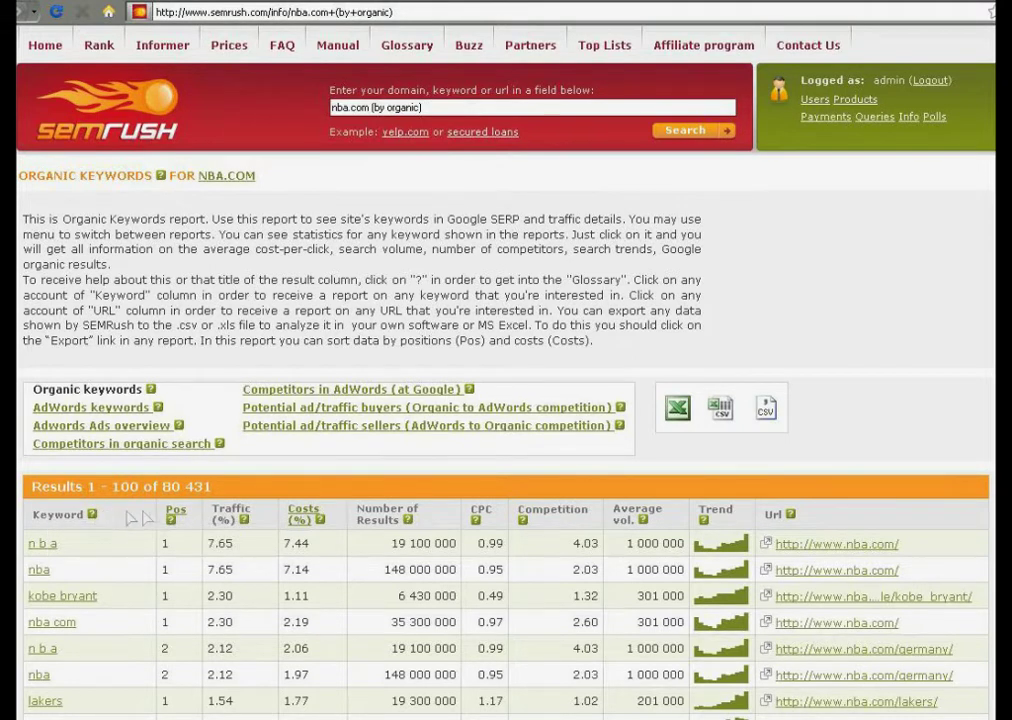
mouse_move(242, 521)
scroll(500, 400, down, 4)
scroll(20, 254, down, 1)
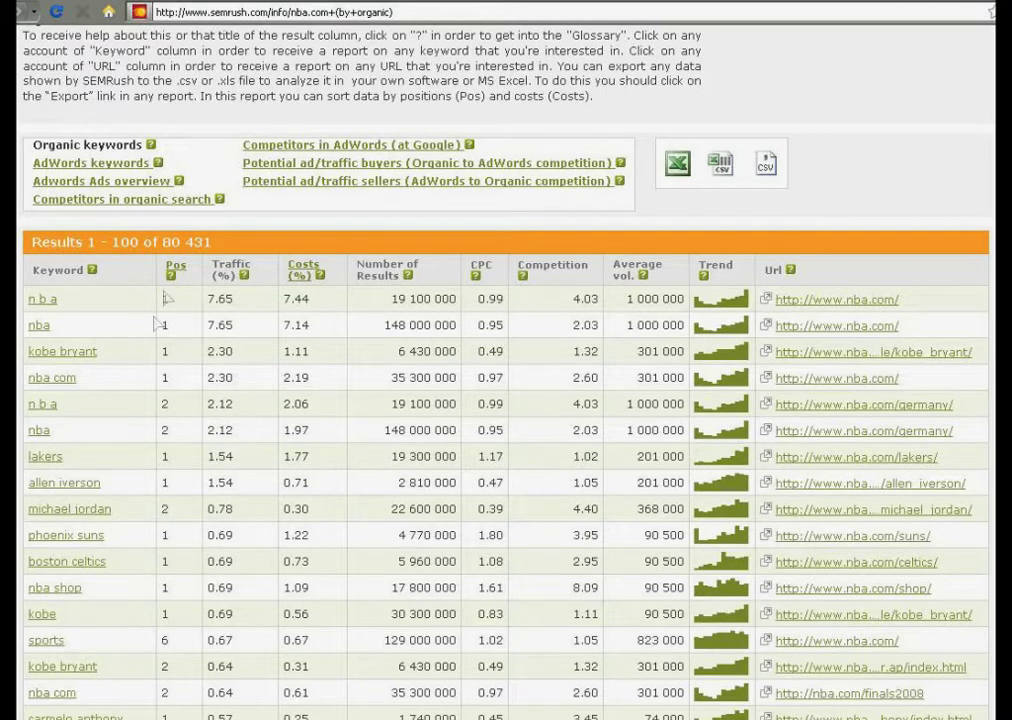
- Sort nba.com's keywords by the Pos column and inspect the near-zero Traffic values at the top
click(175, 267)
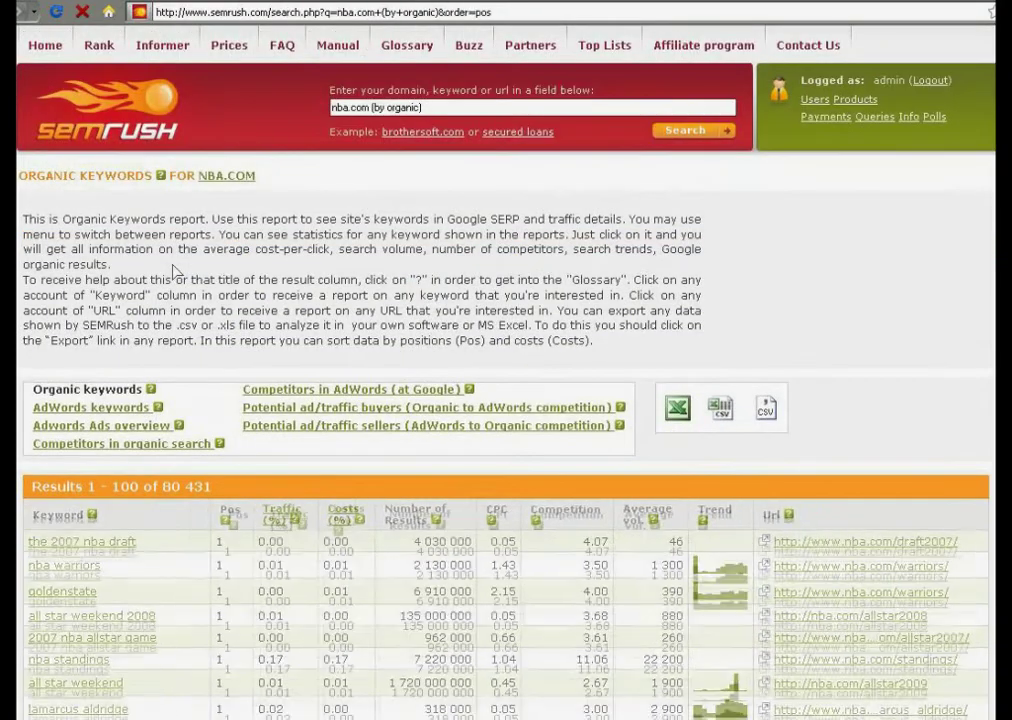
scroll(175, 271, down, 3)
scroll(175, 271, down, 4)
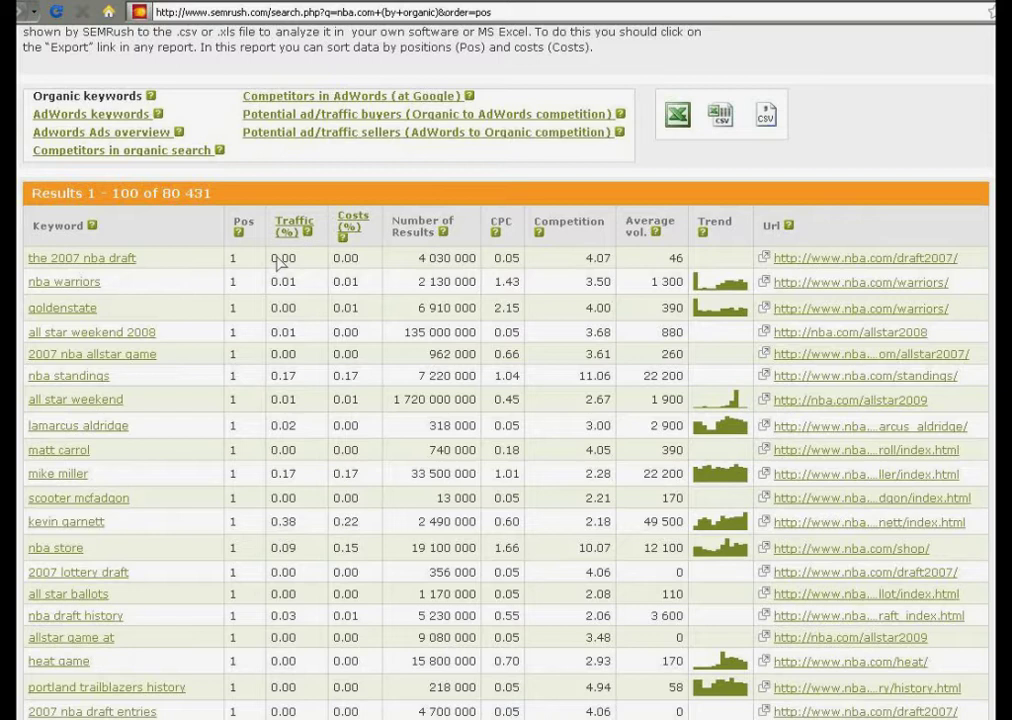
drag(280, 260, 282, 323)
click(284, 355)
- Sort by Traffic (%) and review the leaders, like 'n b a' with 1 000 000 volume
click(285, 230)
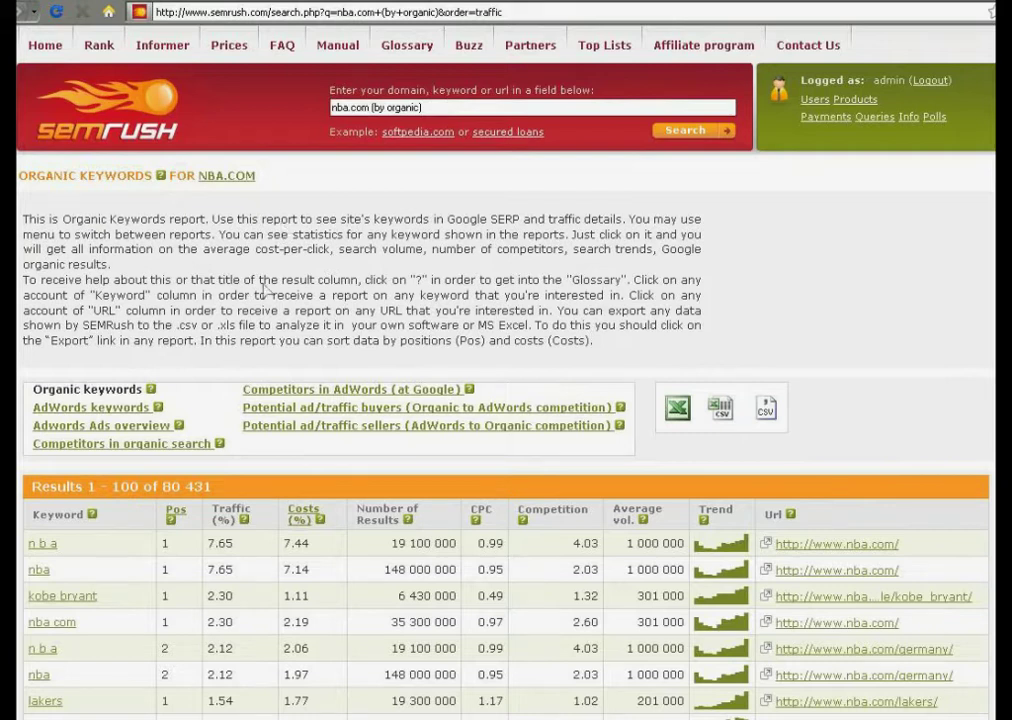
drag(62, 544, 18, 553)
click(18, 551)
drag(624, 549, 690, 553)
scroll(706, 548, down, 5)
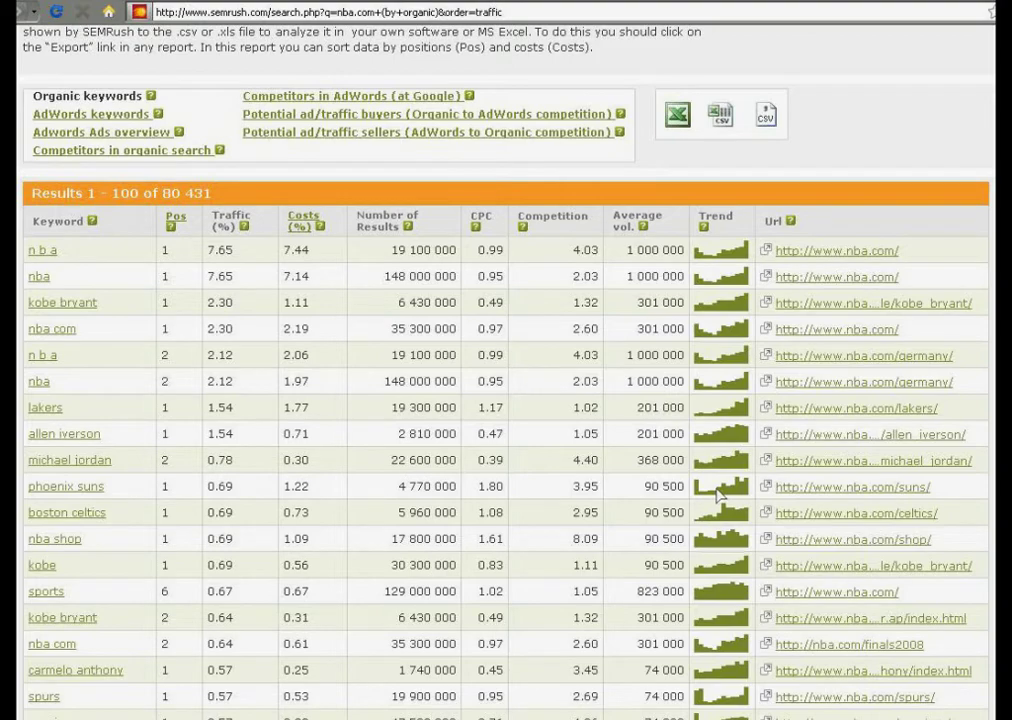
- Go to page 2 of the traffic-sorted keywords, showing results 101–200
scroll(538, 470, down, 20)
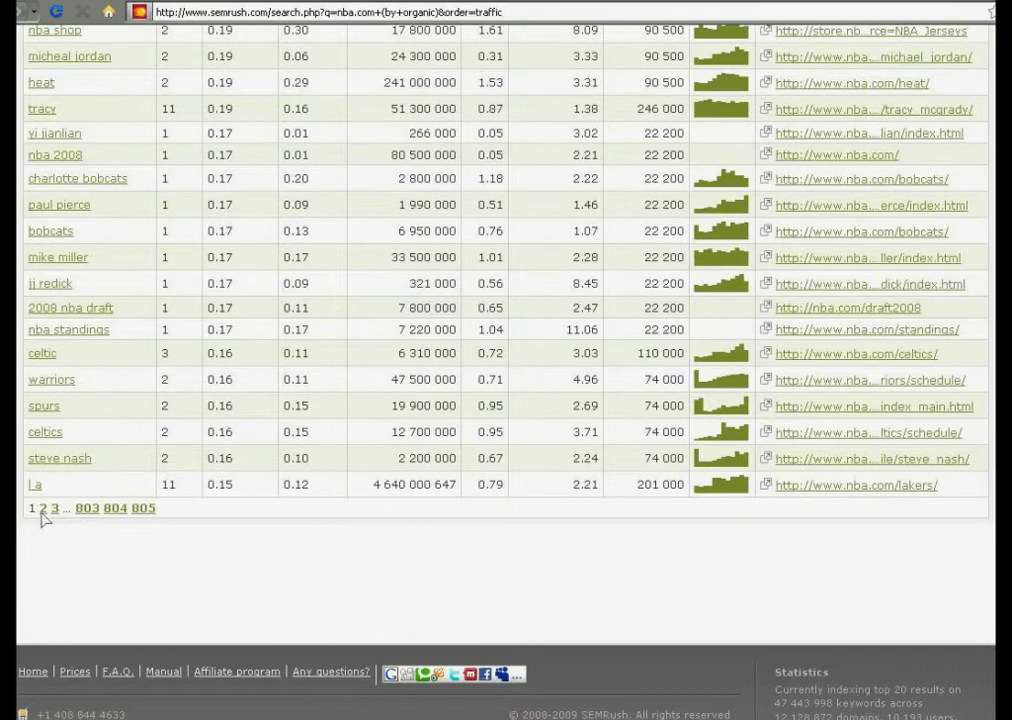
click(44, 510)
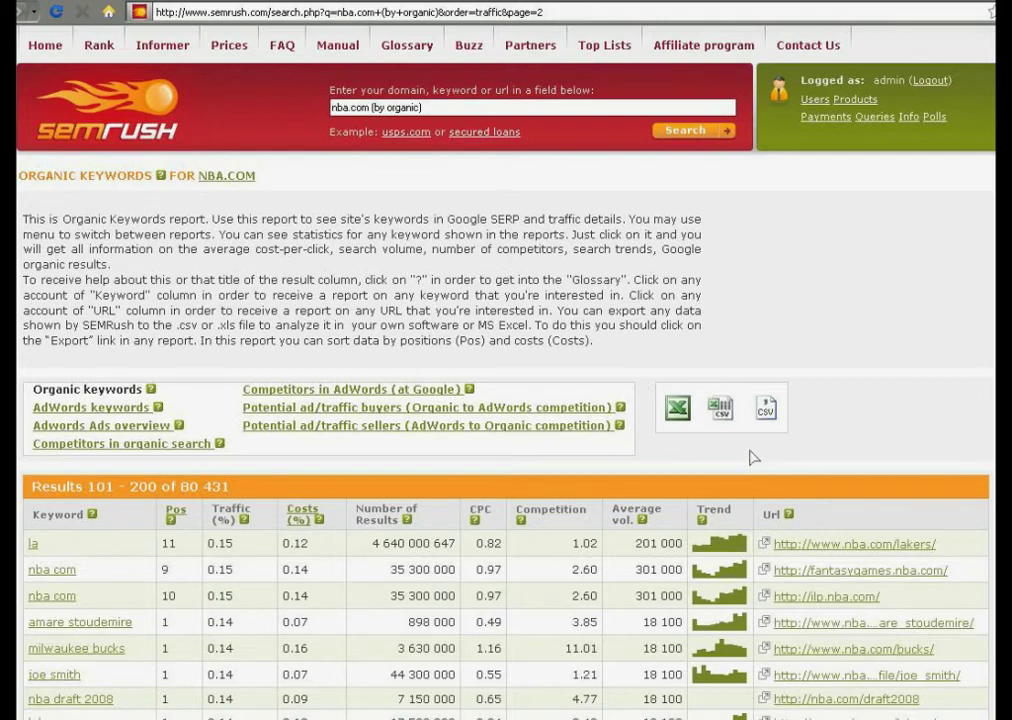
scroll(595, 361, down, 2)
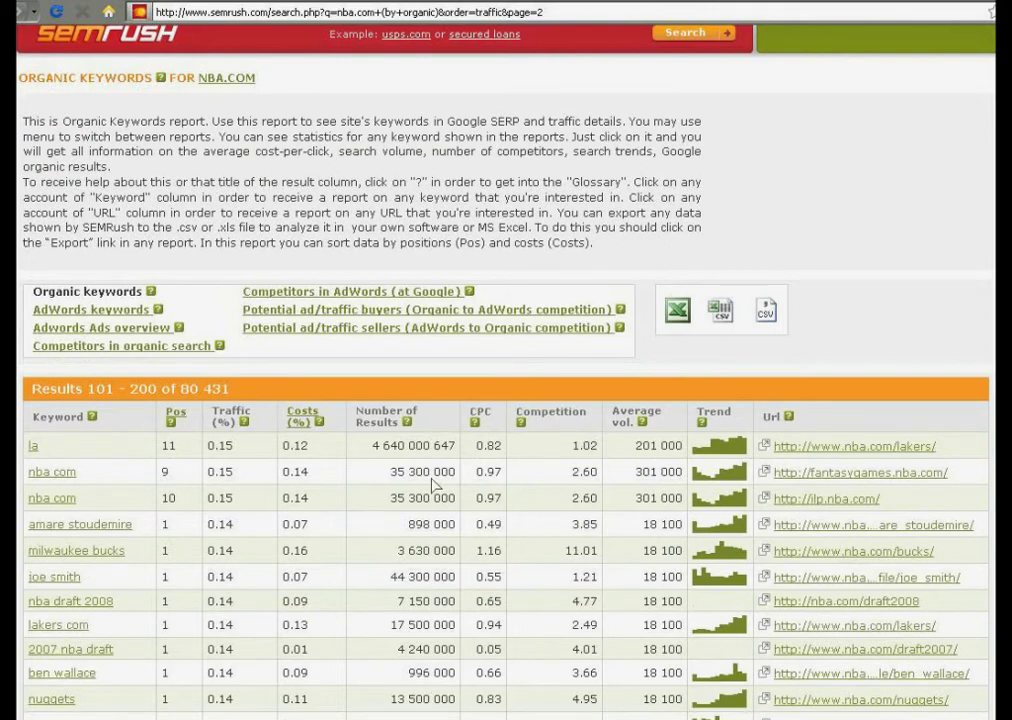
- Open the keyword report for 'la' and scroll through its organic results
click(33, 447)
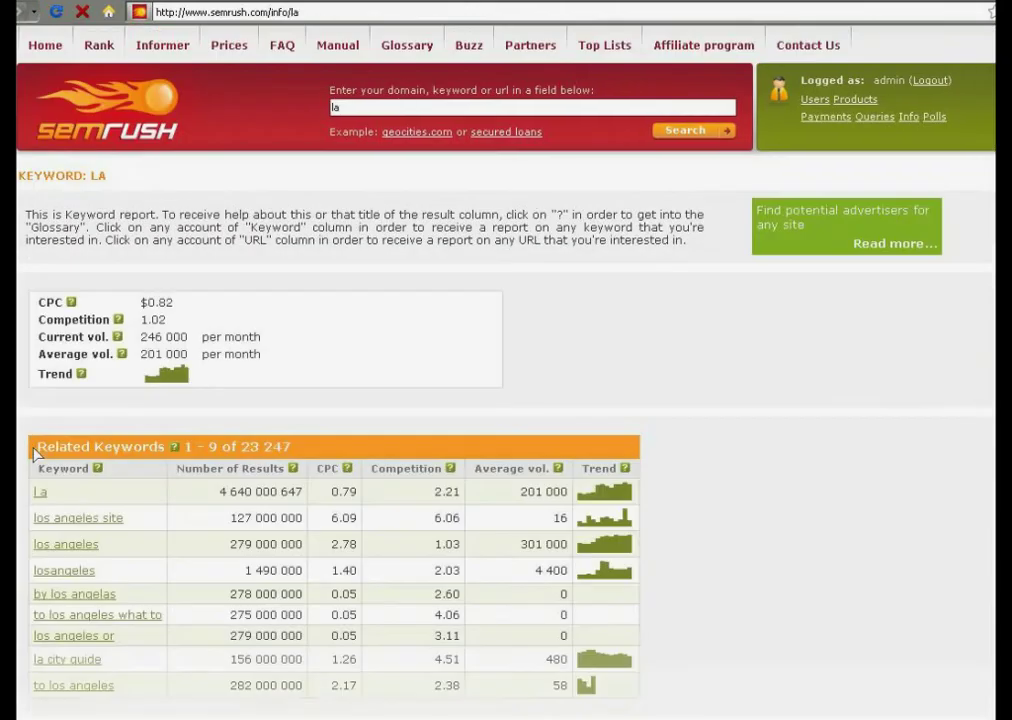
scroll(318, 435, down, 2)
scroll(318, 435, down, 9)
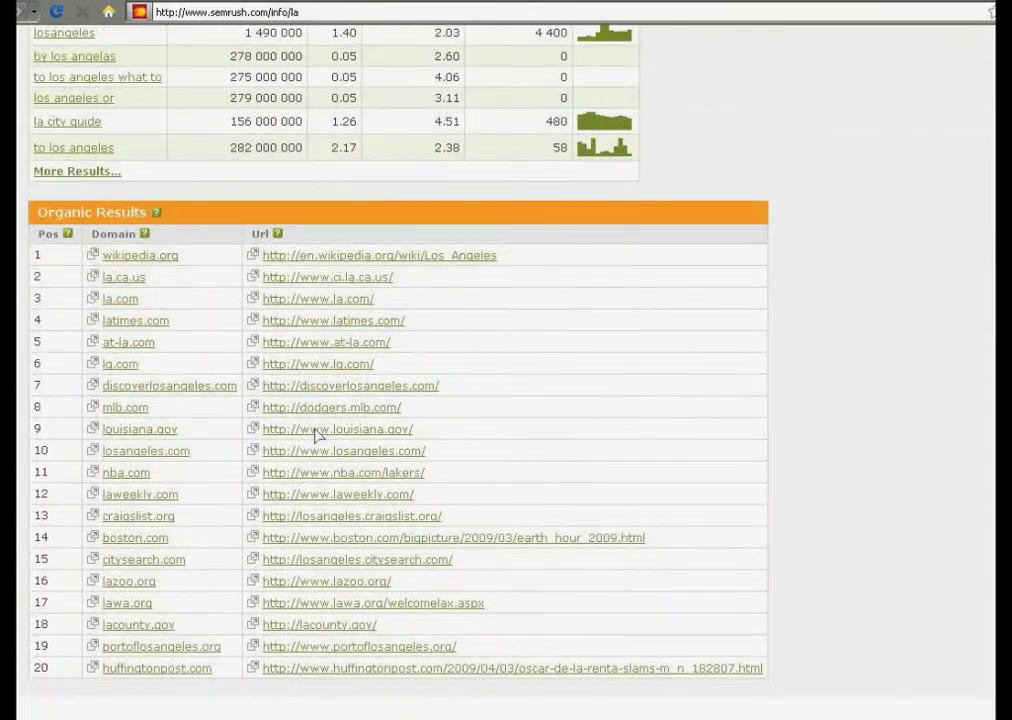
- Open the latimes.com URL report from the 'la' organic results and review it
click(322, 323)
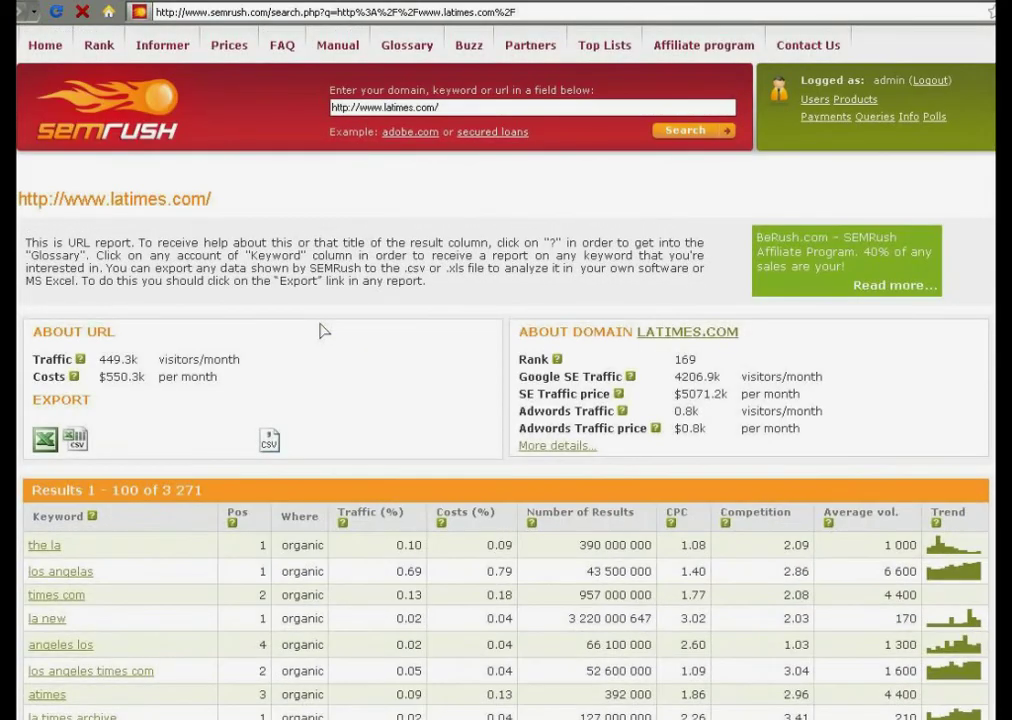
scroll(323, 331, down, 6)
scroll(323, 331, up, 6)
scroll(323, 331, down, 5)
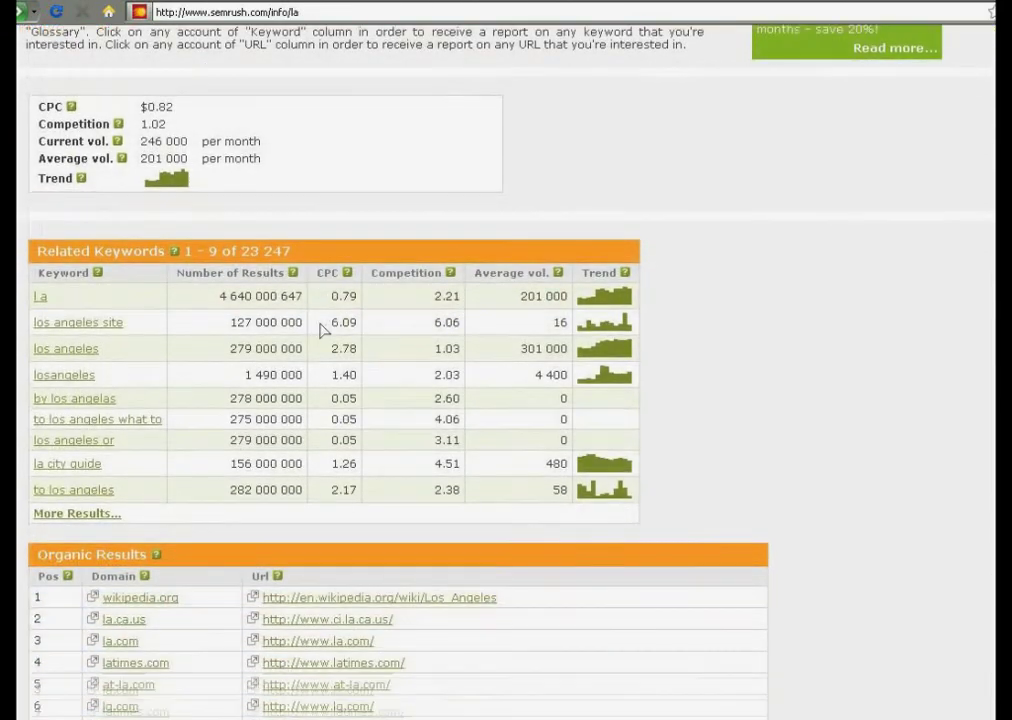
scroll(323, 331, down, 5)
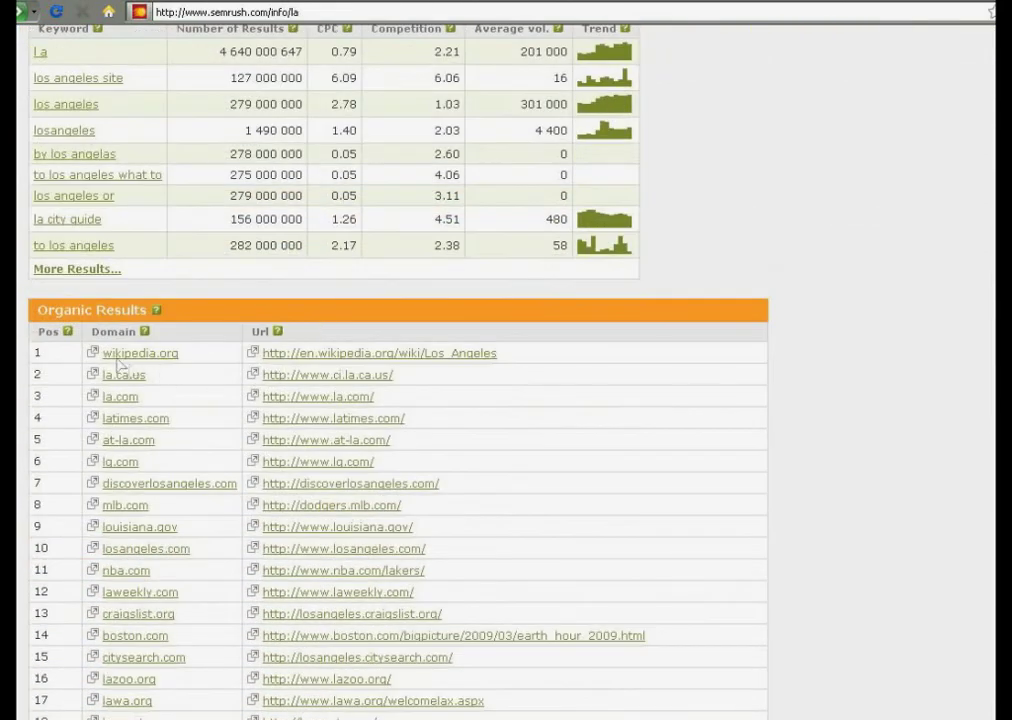
- Open the wikipedia.org Los Angeles result in a new tab and switch to it
click(252, 353)
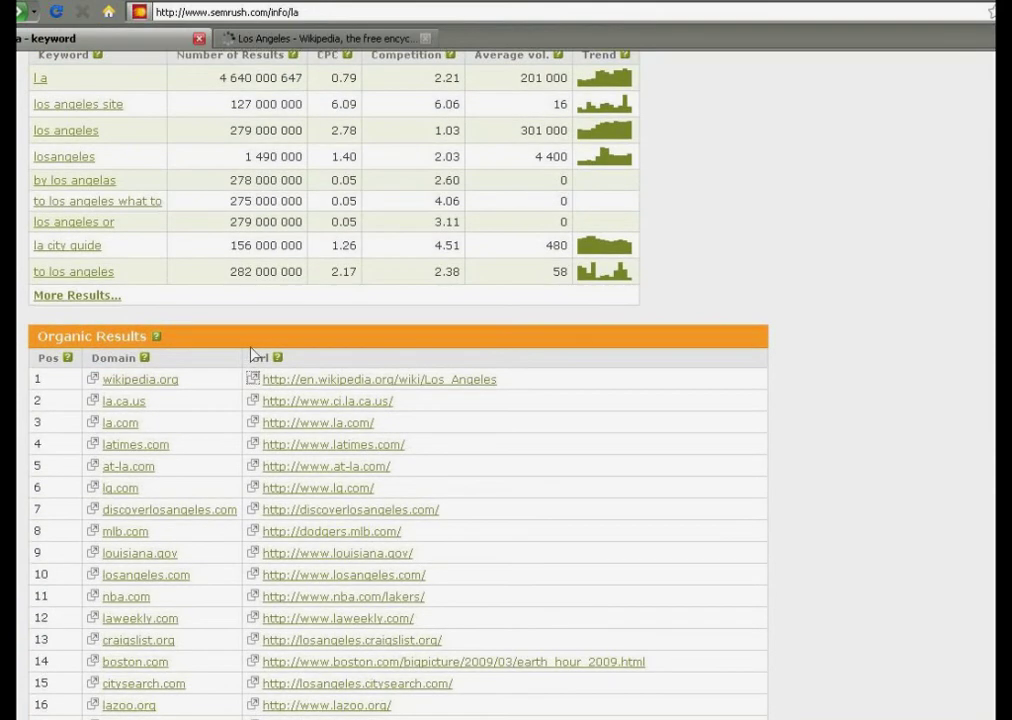
click(283, 42)
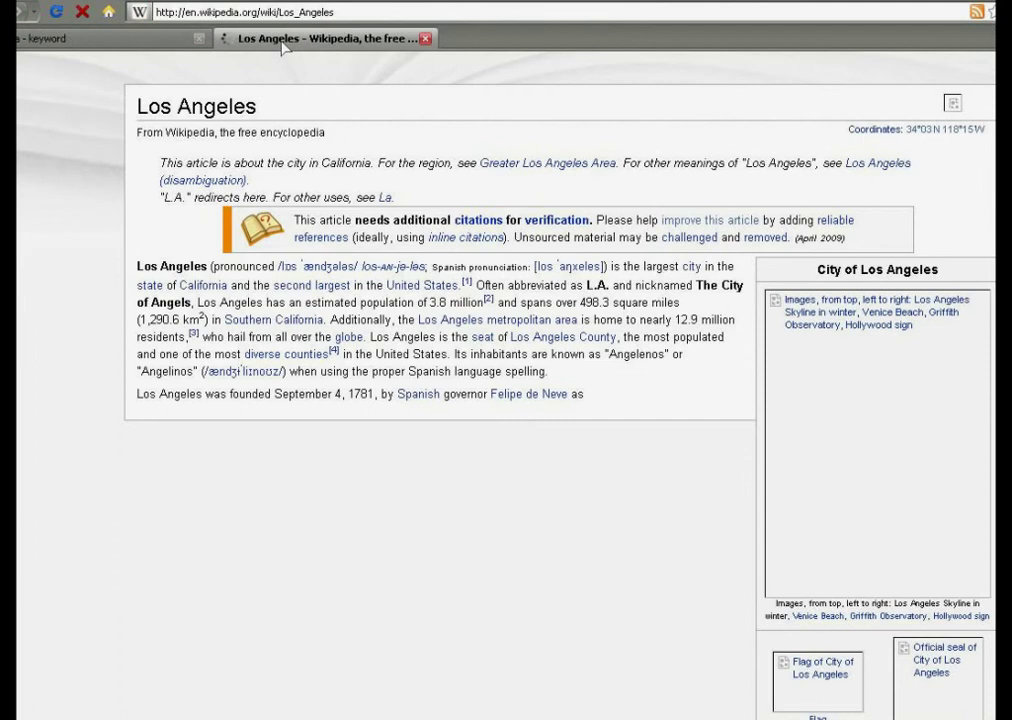